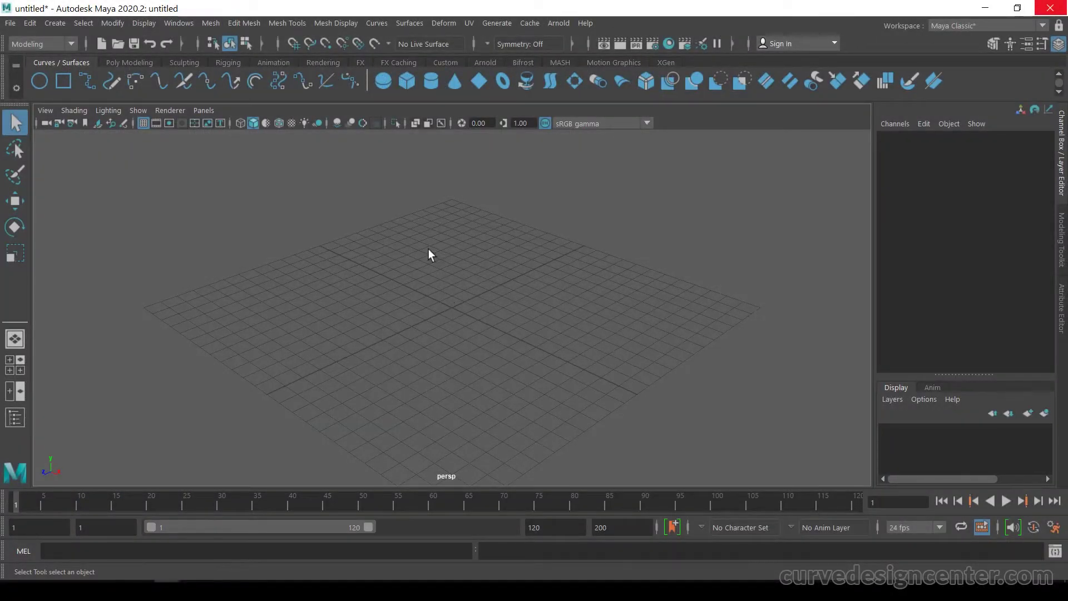
Step: Switch from the single persp view to the four-view layout of top, persp, front and side
{"action": "left_click", "coordinate": [383, 24]}
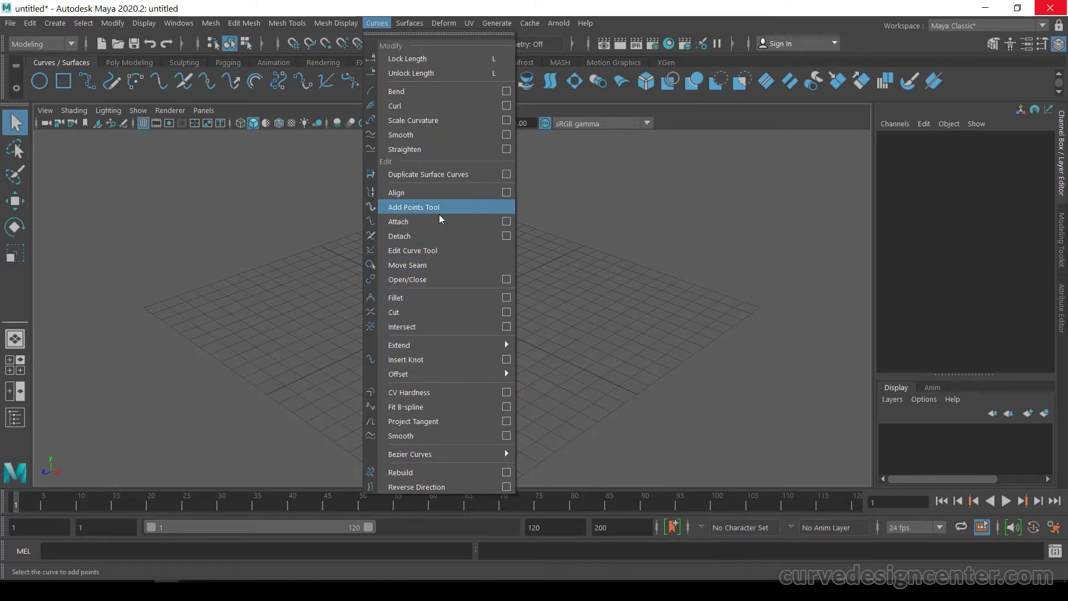
{"action": "left_click", "coordinate": [296, 315]}
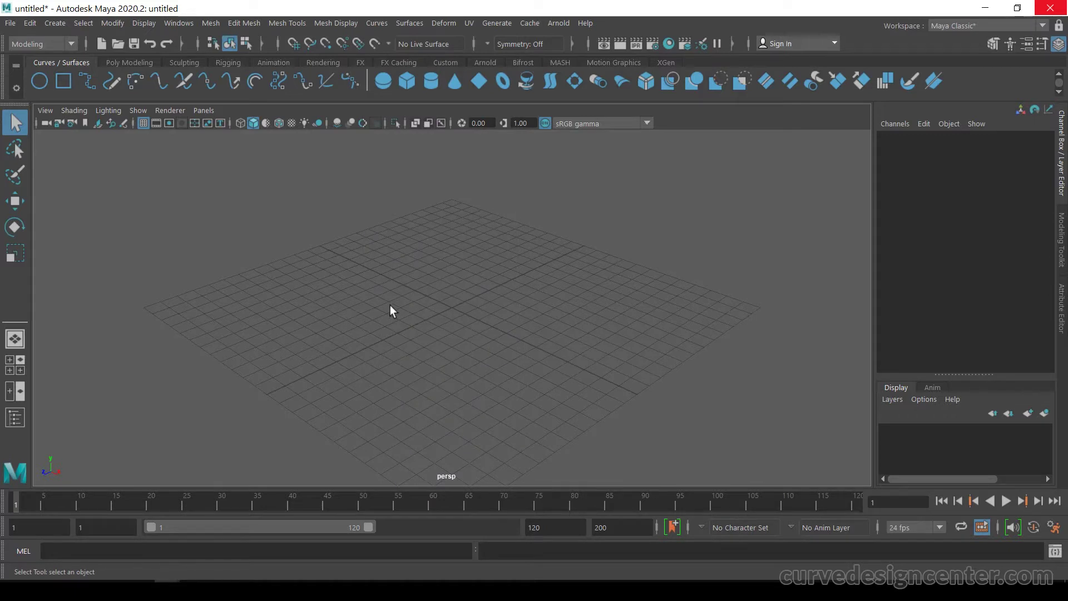
{"action": "key", "text": "space"}
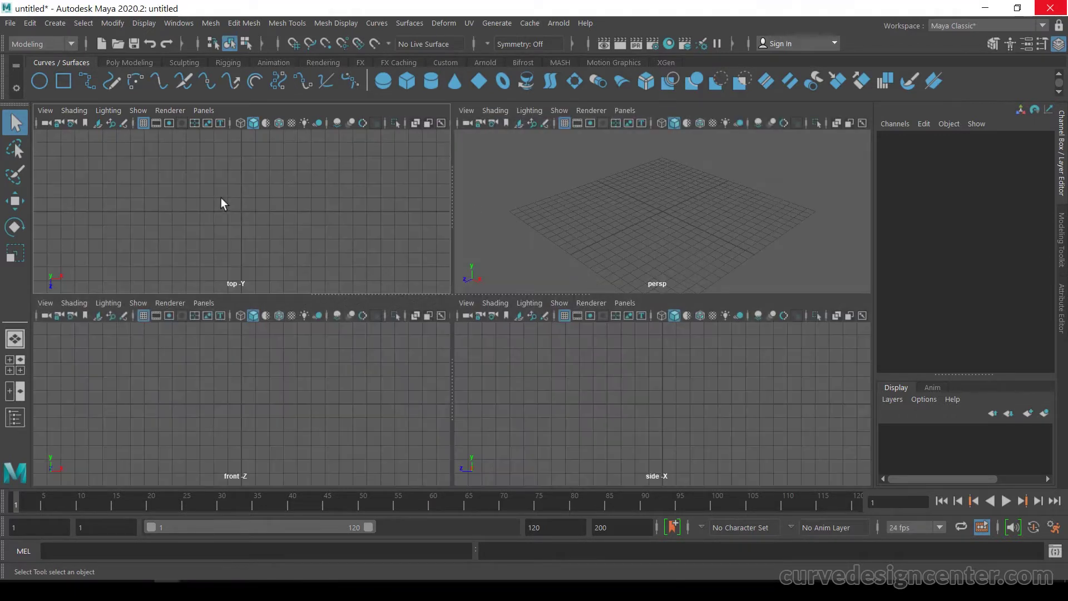
Step: Maximize the top view and draw a six-CV curve arching from lower left to lower right
{"action": "key", "text": "space"}
{"action": "left_click", "coordinate": [55, 22]}
{"action": "mouse_move", "coordinate": [111, 132]}
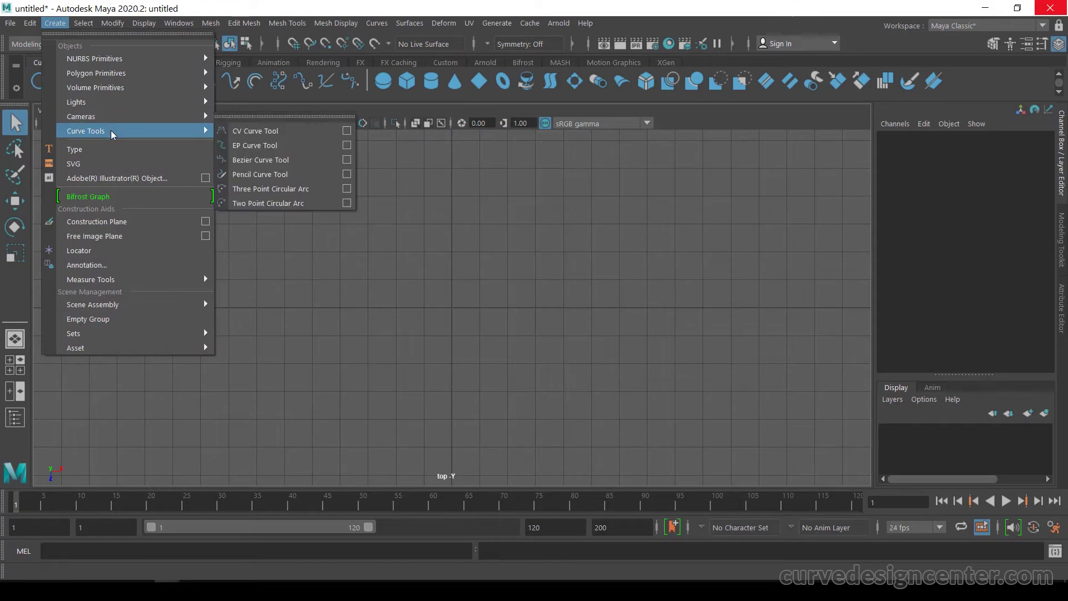
{"action": "left_click", "coordinate": [272, 133]}
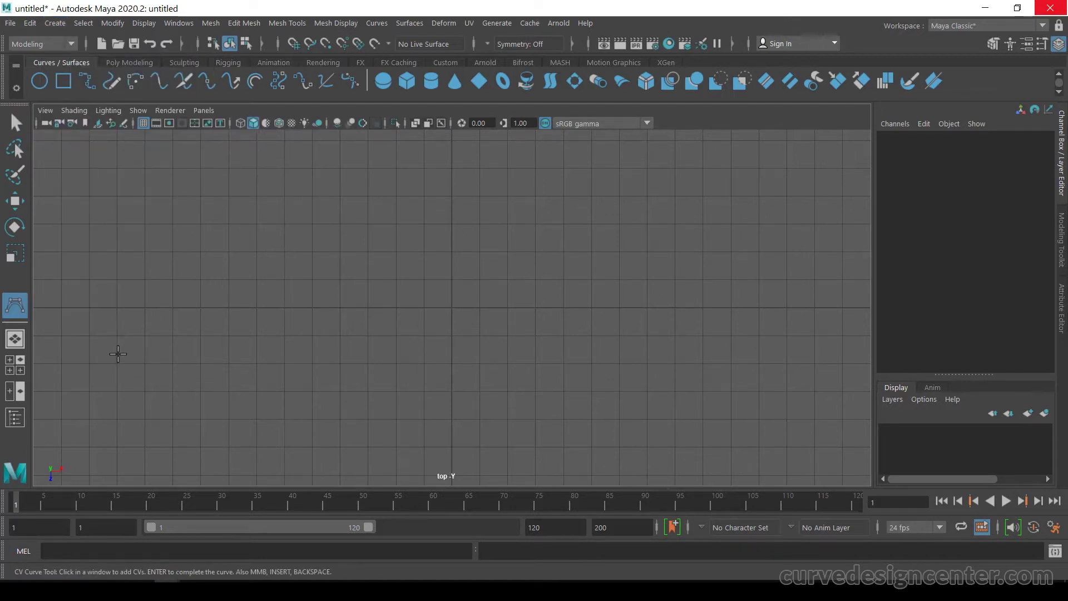
{"action": "left_click", "coordinate": [118, 353]}
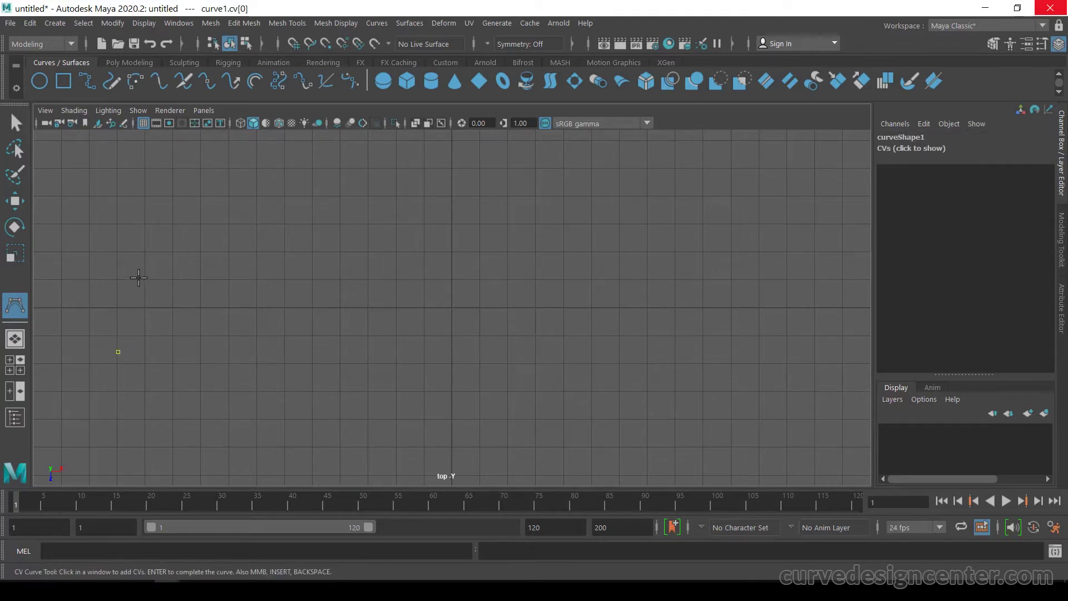
{"action": "left_click_drag", "start_coordinate": [173, 226], "coordinate": [195, 219]}
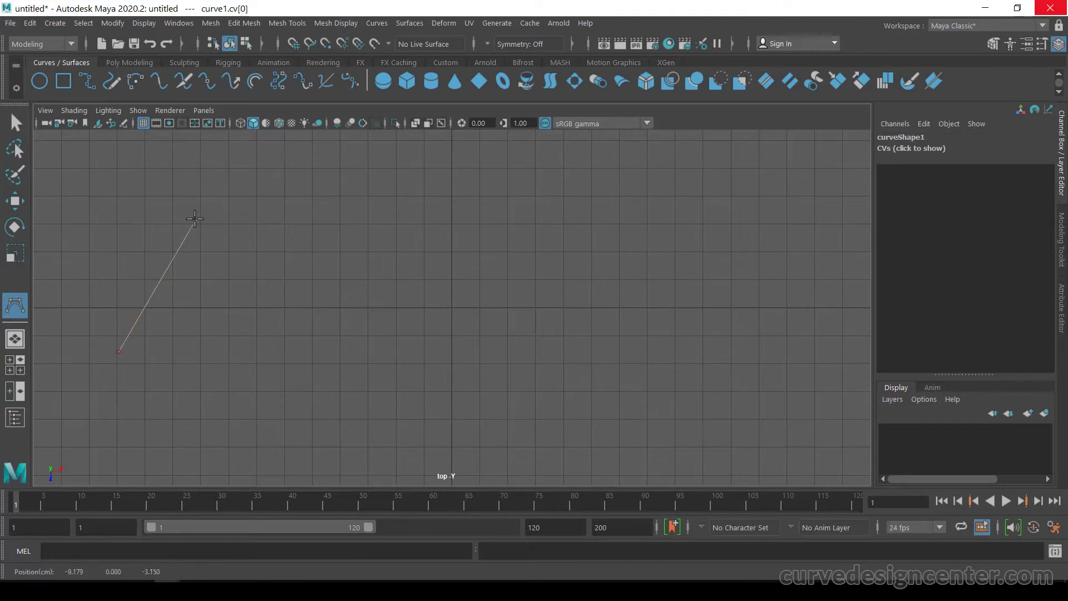
{"action": "left_click_drag", "start_coordinate": [322, 195], "coordinate": [374, 219]}
{"action": "left_click", "coordinate": [479, 252]}
{"action": "left_click", "coordinate": [527, 375]}
{"action": "left_click", "coordinate": [641, 380]}
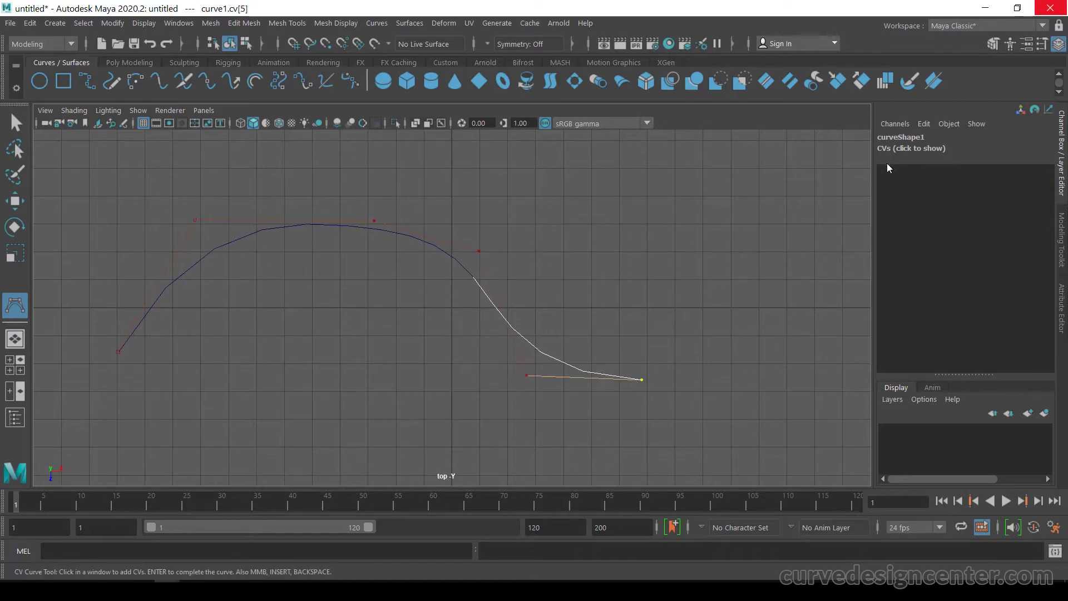
{"action": "key", "text": "q"}
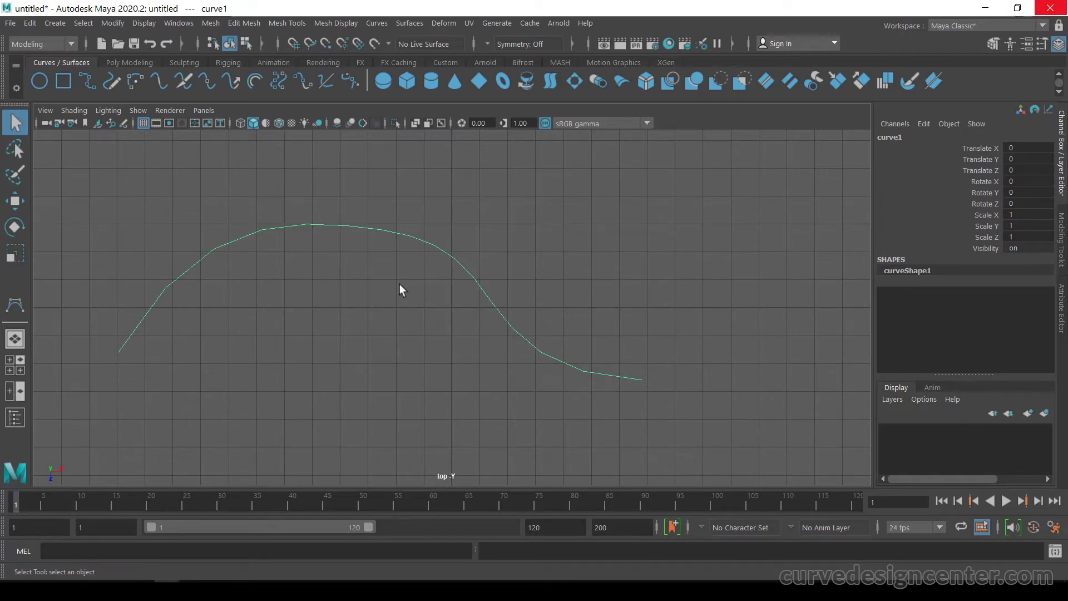
{"action": "right_click_drag", "start_coordinate": [400, 234], "coordinate": [335, 235]}
{"action": "left_click_drag", "start_coordinate": [139, 364], "coordinate": [142, 368]}
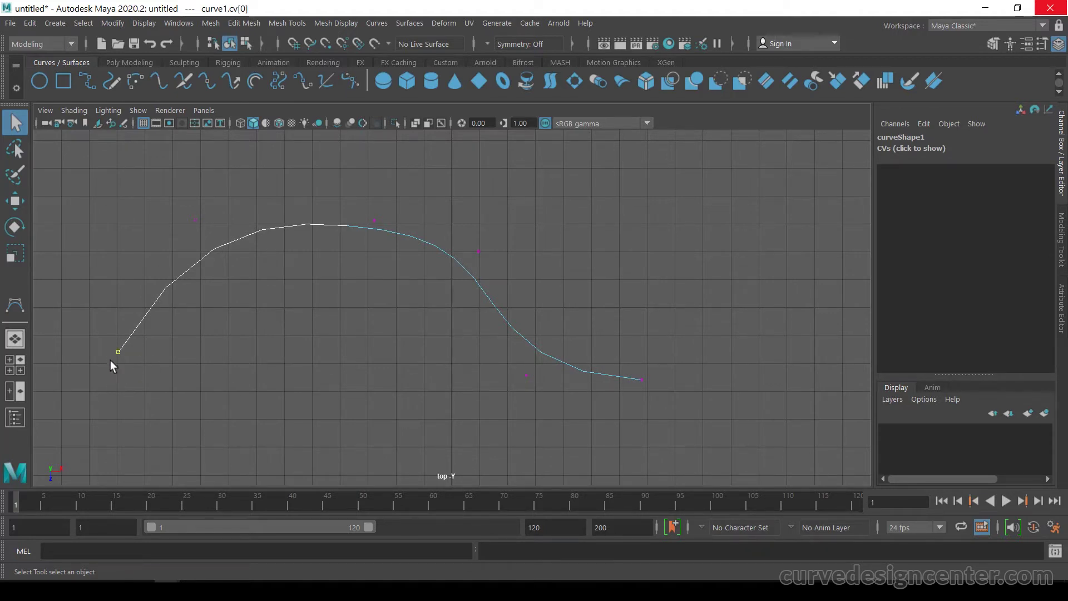
{"action": "left_click_drag", "start_coordinate": [623, 358], "coordinate": [668, 411]}
{"action": "left_click_drag", "start_coordinate": [99, 287], "coordinate": [214, 386]}
{"action": "left_click_drag", "start_coordinate": [179, 196], "coordinate": [248, 282]}
{"action": "left_click_drag", "start_coordinate": [116, 336], "coordinate": [161, 389]}
{"action": "left_click_drag", "start_coordinate": [164, 193], "coordinate": [223, 267]}
{"action": "left_click_drag", "start_coordinate": [109, 341], "coordinate": [123, 366]}
{"action": "left_click_drag", "start_coordinate": [185, 202], "coordinate": [221, 251]}
{"action": "left_click_drag", "start_coordinate": [98, 328], "coordinate": [143, 374]}
{"action": "left_click_drag", "start_coordinate": [636, 363], "coordinate": [654, 397]}
{"action": "right_click_drag", "start_coordinate": [598, 347], "coordinate": [656, 217]}
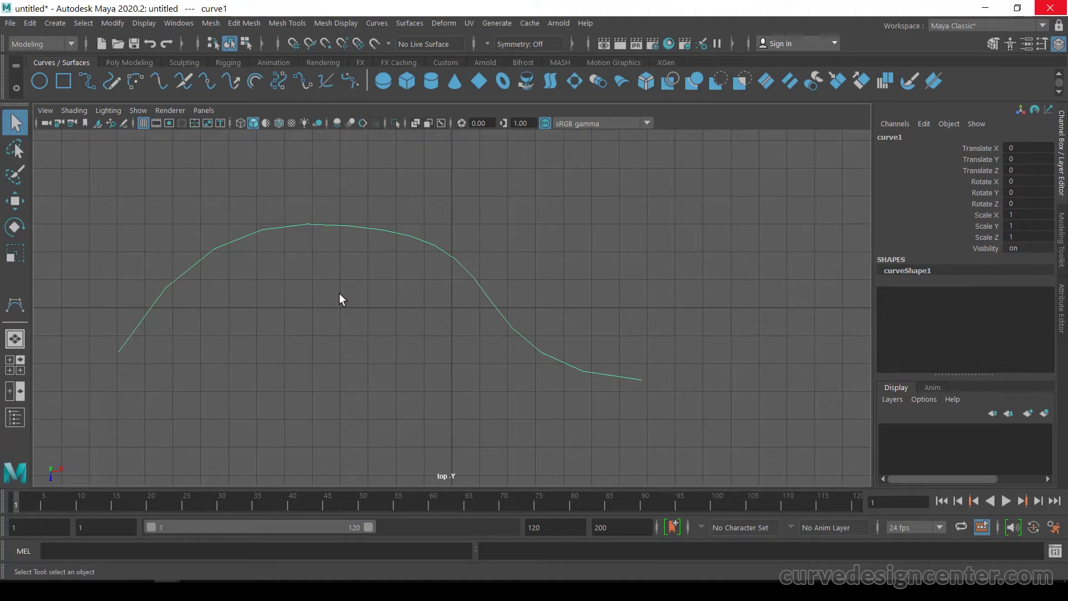
Step: Reverse curve1's direction and confirm the left end CV is now numbered last
{"action": "left_click", "coordinate": [381, 23]}
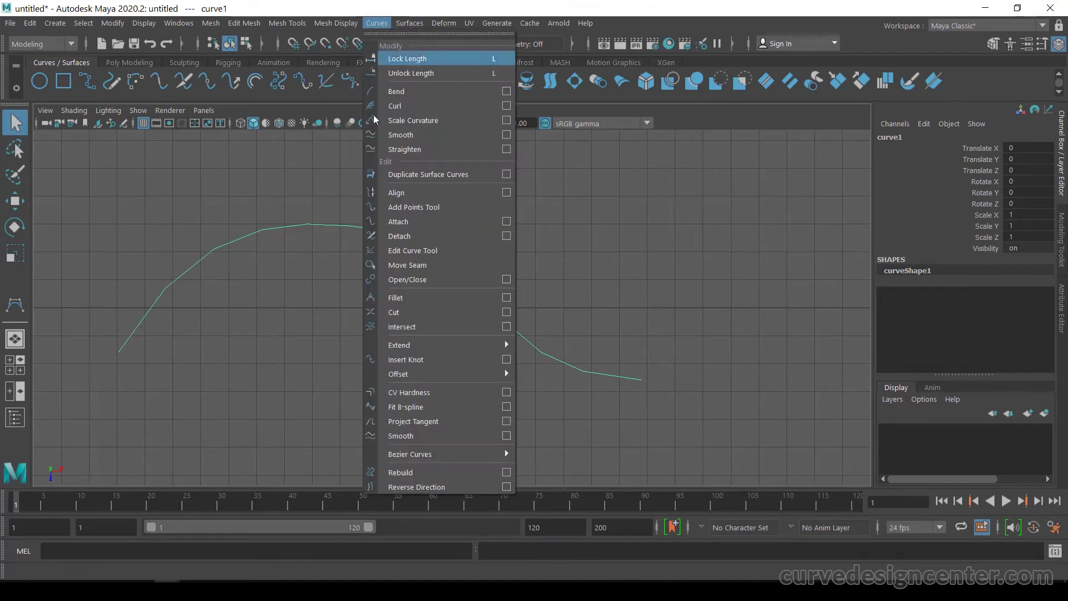
{"action": "left_click", "coordinate": [438, 488]}
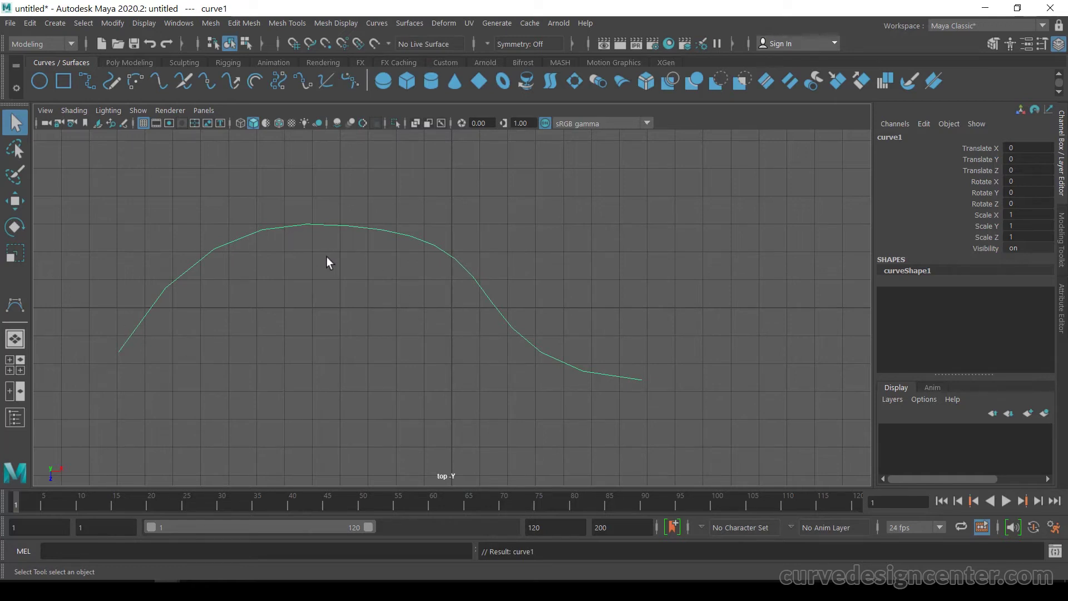
{"action": "right_click_drag", "start_coordinate": [327, 234], "coordinate": [259, 234]}
{"action": "left_click_drag", "start_coordinate": [109, 335], "coordinate": [152, 386]}
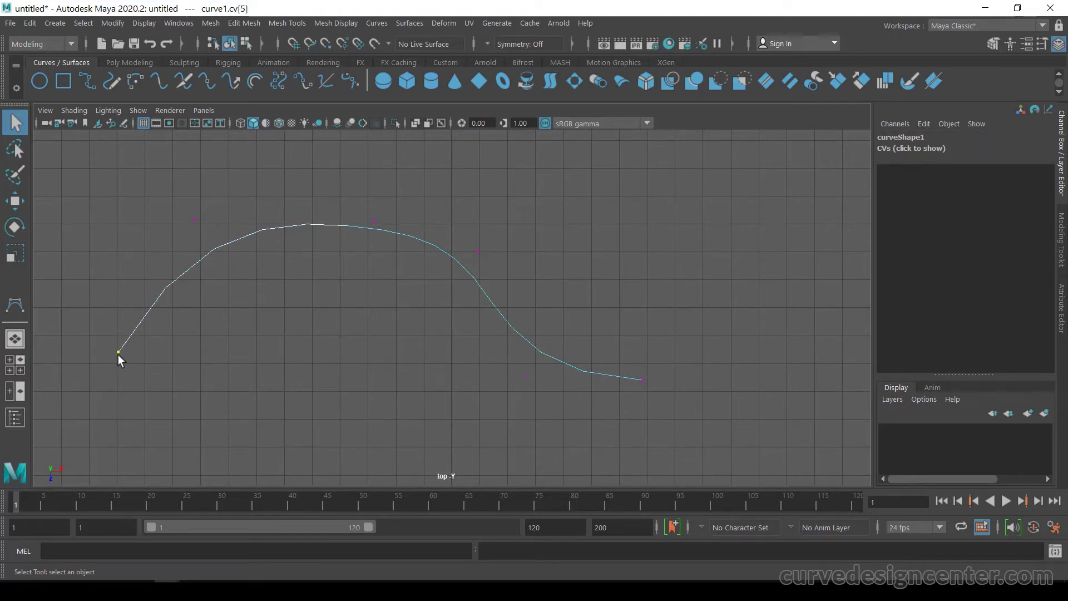
{"action": "left_click", "coordinate": [645, 380]}
{"action": "left_click_drag", "start_coordinate": [503, 342], "coordinate": [646, 416]}
{"action": "right_click_drag", "start_coordinate": [473, 303], "coordinate": [526, 236]}
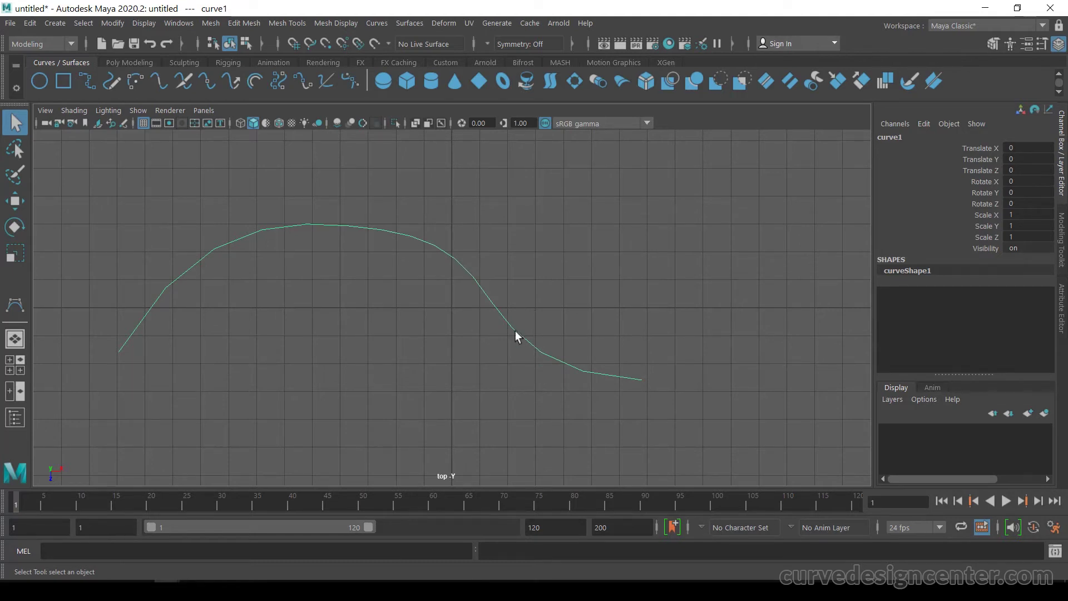
Step: Extend curve1's left end with four new CVs looping down and back right under the curve
{"action": "left_click", "coordinate": [382, 23]}
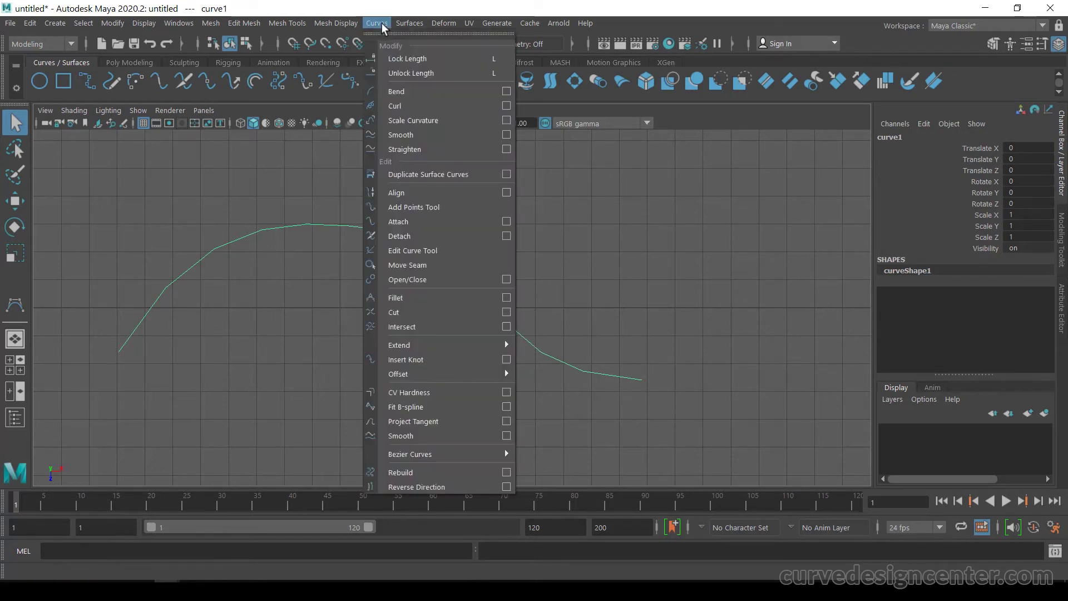
{"action": "left_click", "coordinate": [437, 208]}
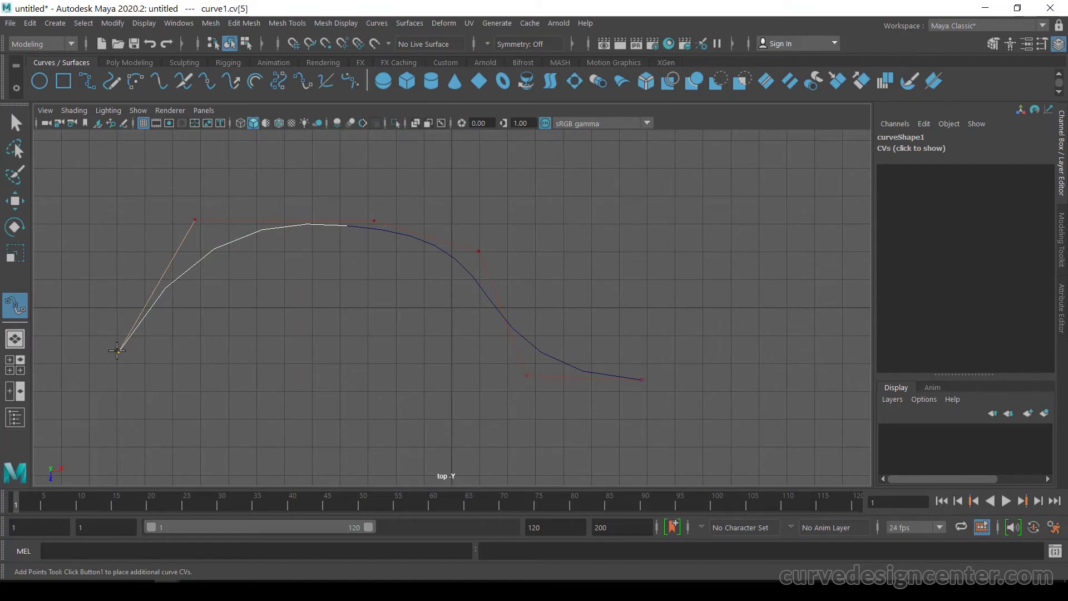
{"action": "left_click", "coordinate": [118, 351]}
{"action": "left_click", "coordinate": [164, 421]}
{"action": "left_click", "coordinate": [248, 401]}
{"action": "left_click", "coordinate": [360, 368]}
{"action": "left_click", "coordinate": [451, 424]}
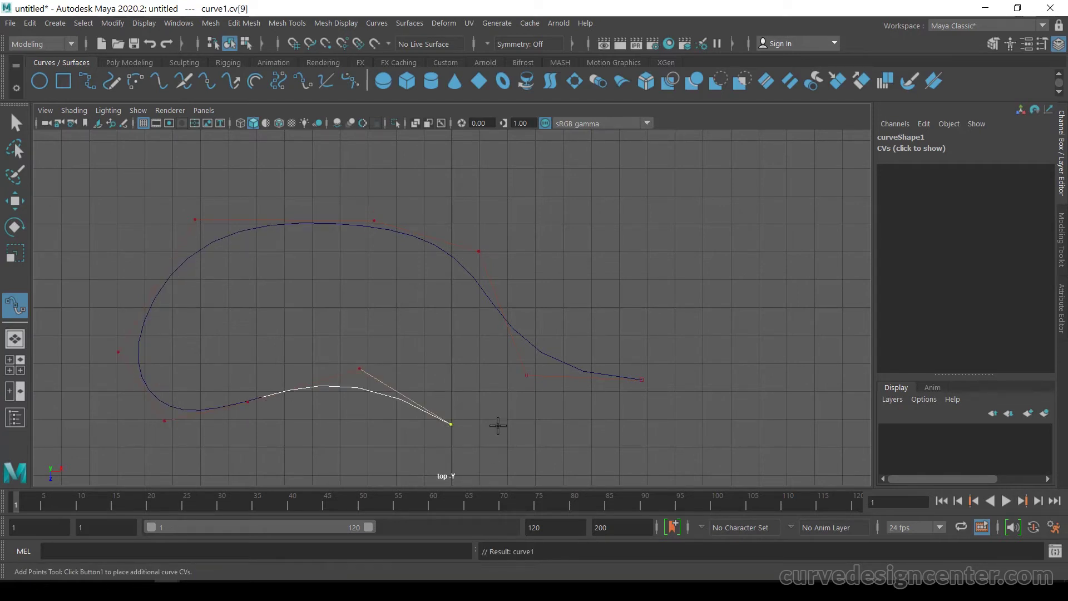
{"action": "key", "text": "Return"}
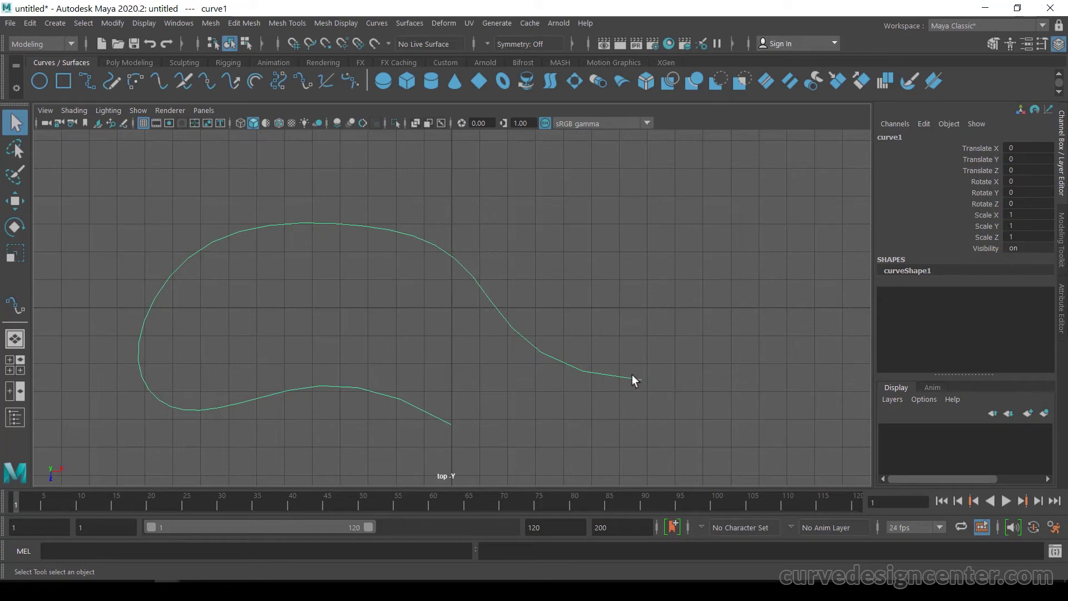
Step: Check the right-end control vertices and reverse curve1's direction again
{"action": "right_click_drag", "start_coordinate": [545, 348], "coordinate": [465, 239]}
{"action": "left_click_drag", "start_coordinate": [679, 414], "coordinate": [501, 345]}
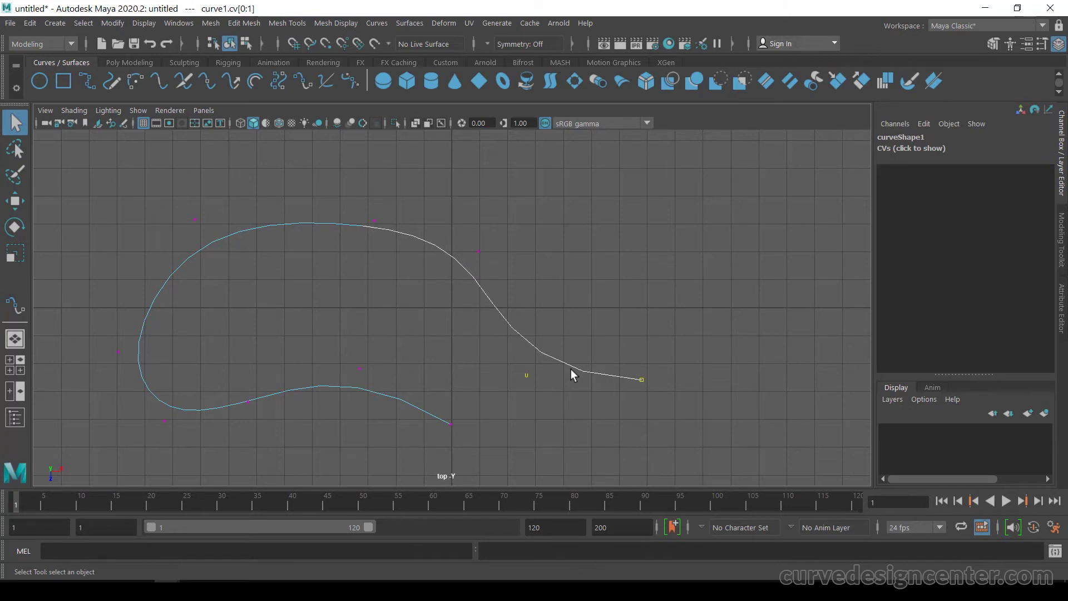
{"action": "right_click_drag", "start_coordinate": [529, 312], "coordinate": [593, 211]}
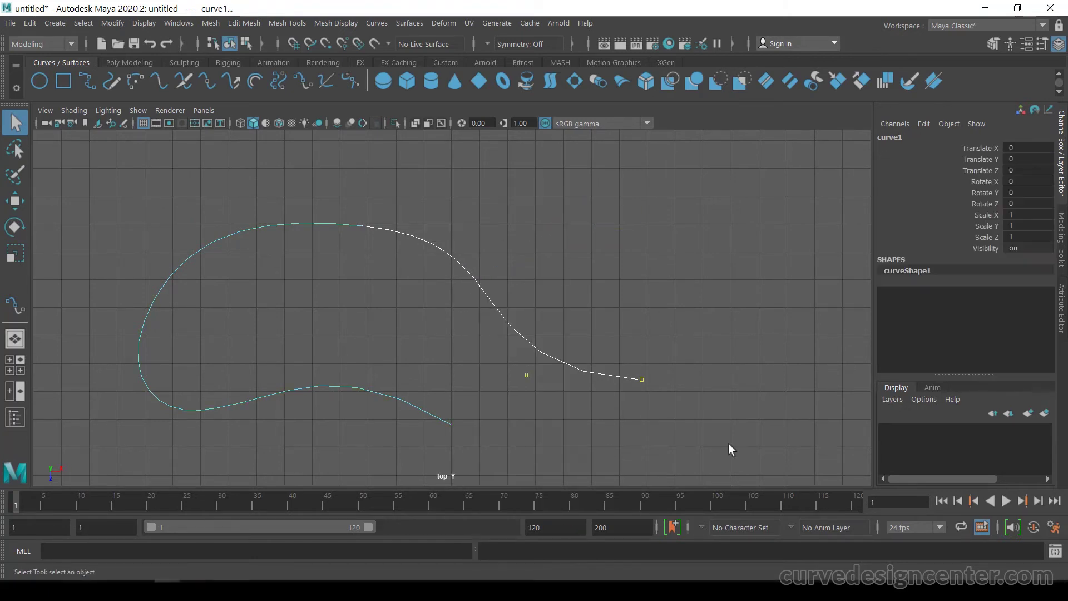
{"action": "left_click", "coordinate": [377, 23]}
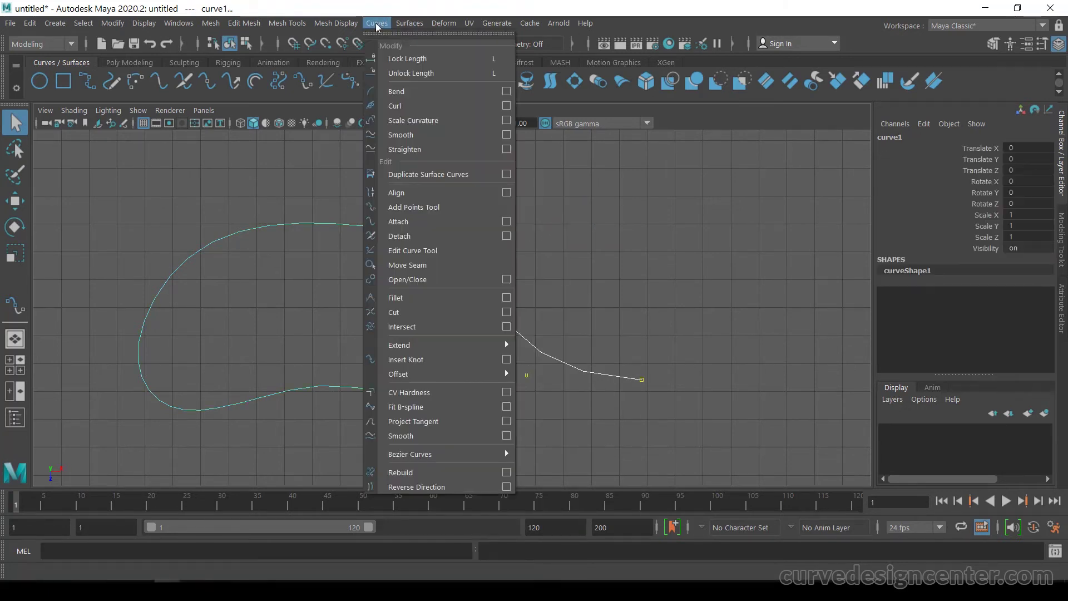
{"action": "left_click", "coordinate": [430, 485]}
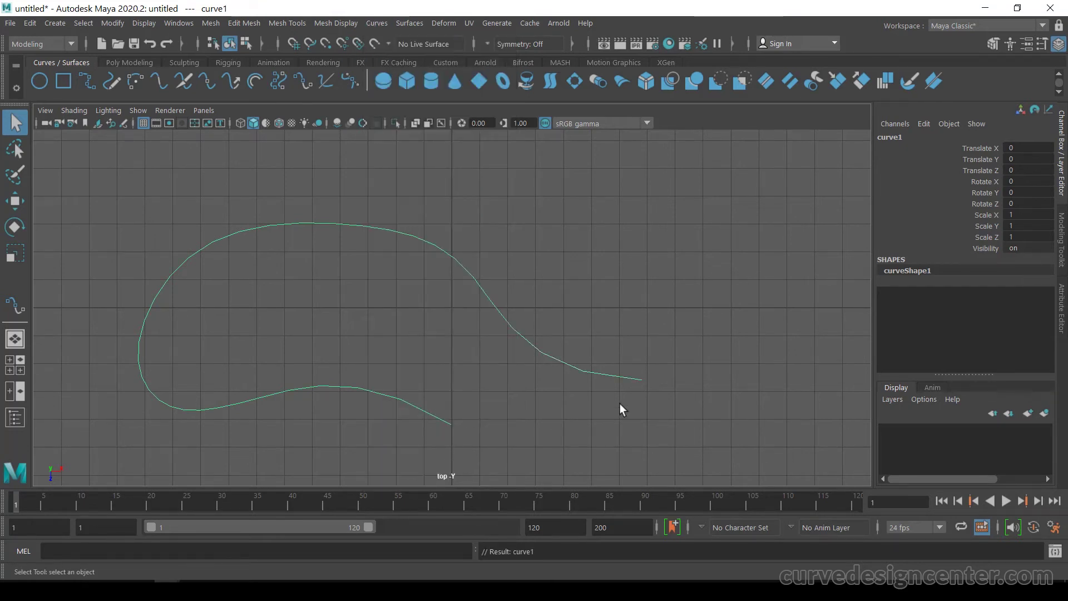
Step: Add five CVs to the right end, curling it up and inward into a smaller loop
{"action": "left_click", "coordinate": [408, 23]}
{"action": "mouse_move", "coordinate": [377, 23]}
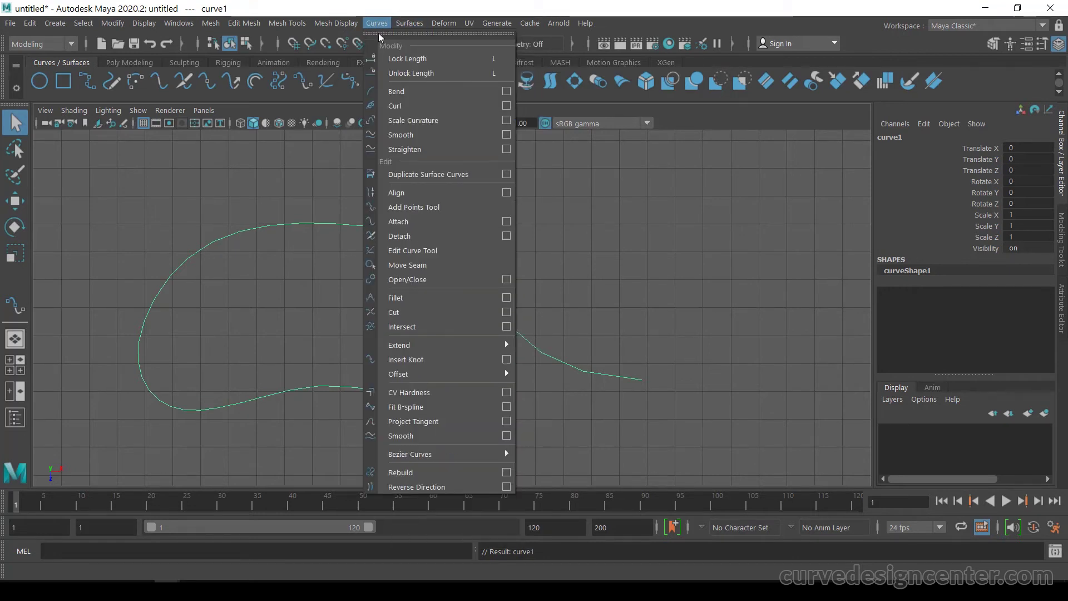
{"action": "left_click", "coordinate": [422, 209]}
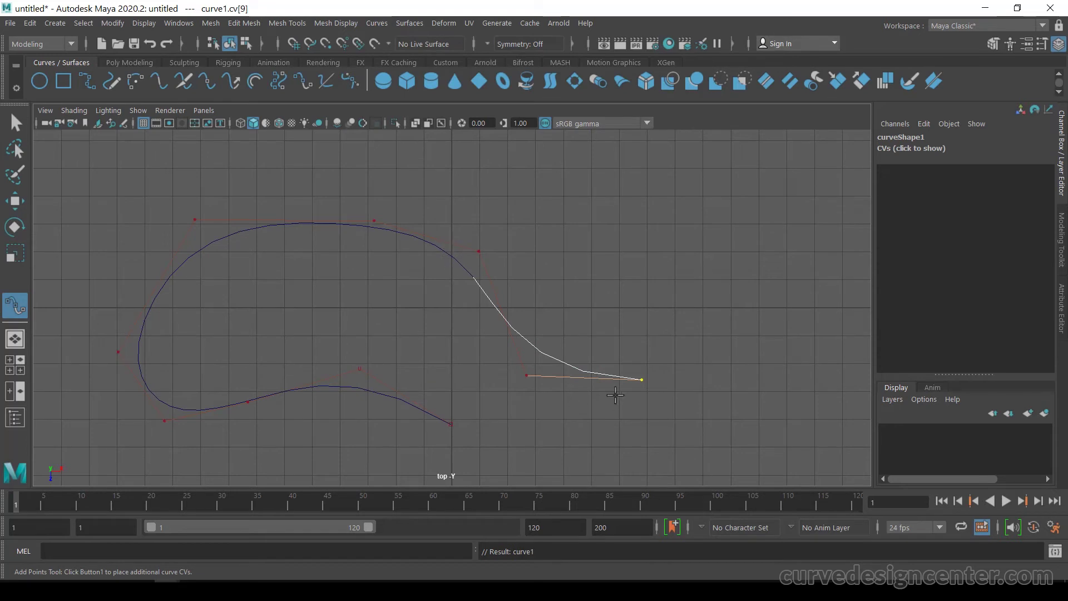
{"action": "left_click", "coordinate": [711, 336]}
{"action": "left_click", "coordinate": [630, 209]}
{"action": "left_click", "coordinate": [556, 225]}
{"action": "left_click", "coordinate": [552, 274]}
{"action": "left_click", "coordinate": [606, 302]}
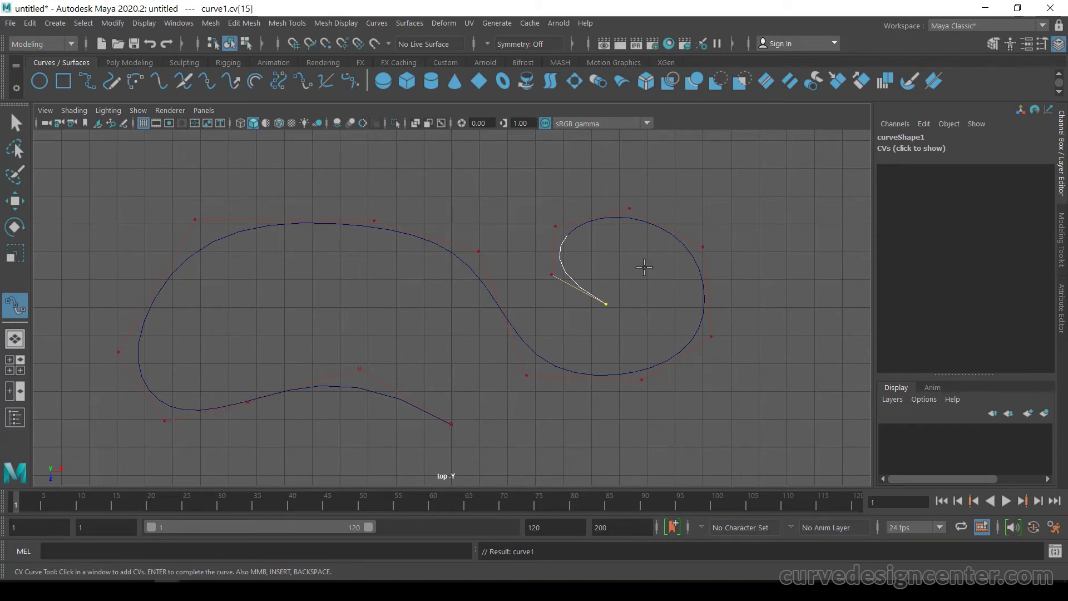
{"action": "right_click_drag", "start_coordinate": [635, 258], "coordinate": [667, 211]}
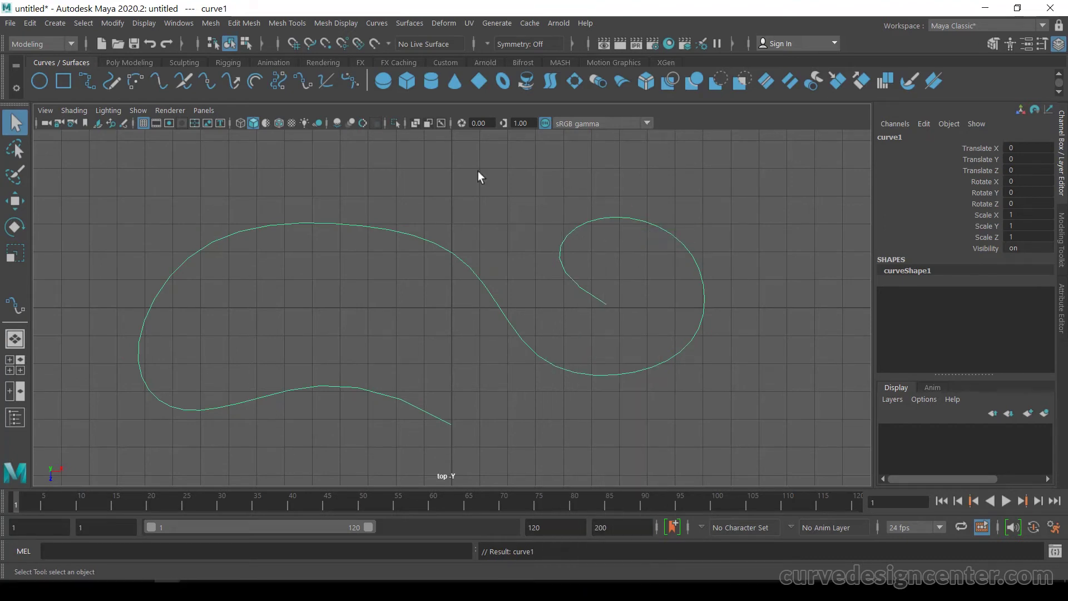
Step: Reselect curve1, switch to Edit Point mode and select all 14 edit points
{"action": "left_click", "coordinate": [378, 27]}
{"action": "mouse_move", "coordinate": [420, 372]}
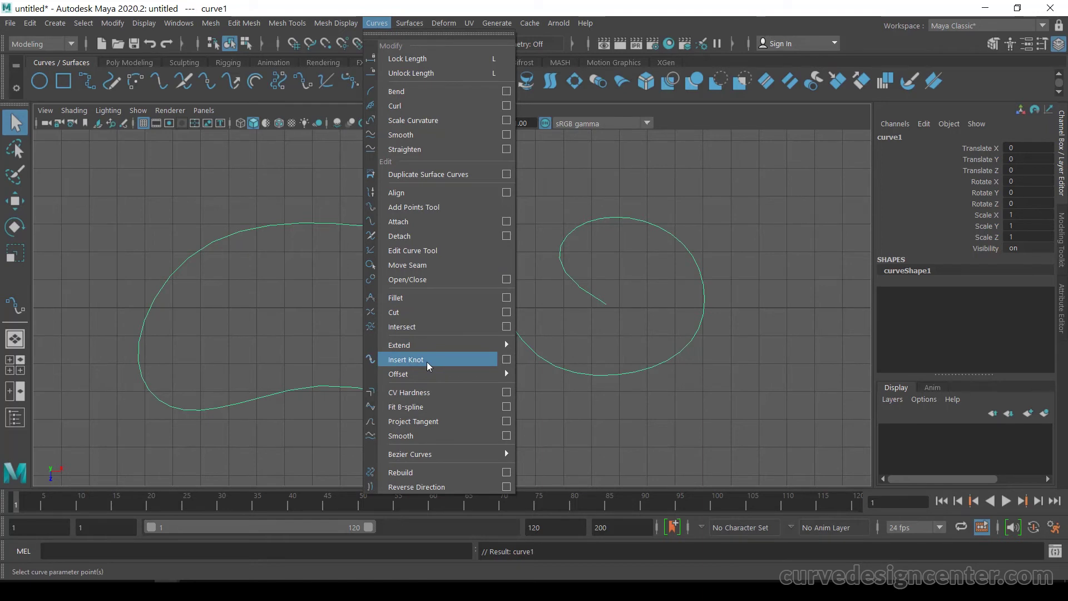
{"action": "left_click", "coordinate": [259, 298]}
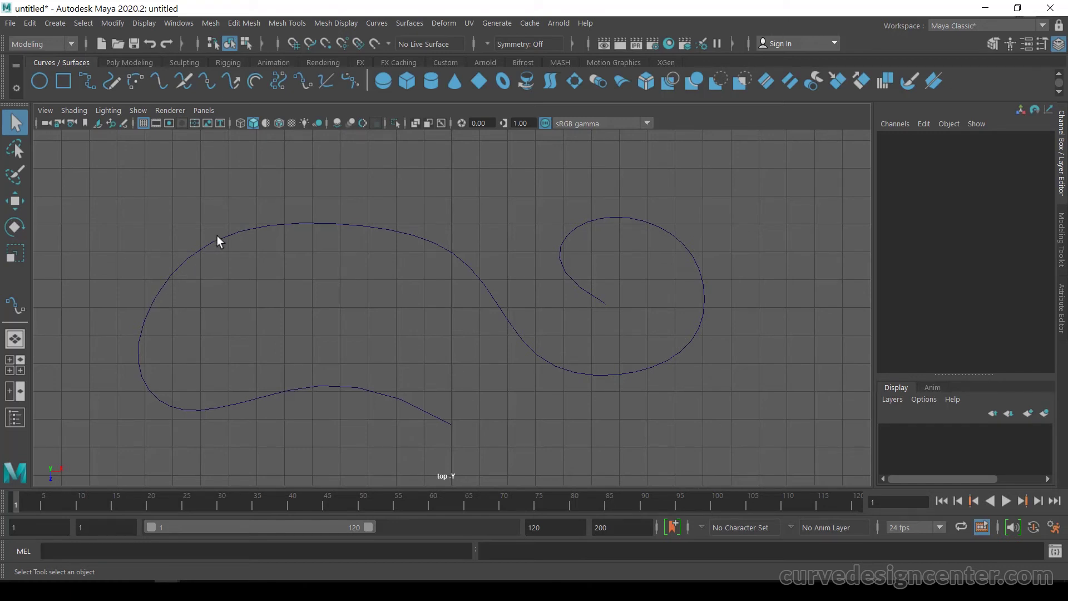
{"action": "left_click", "coordinate": [323, 223]}
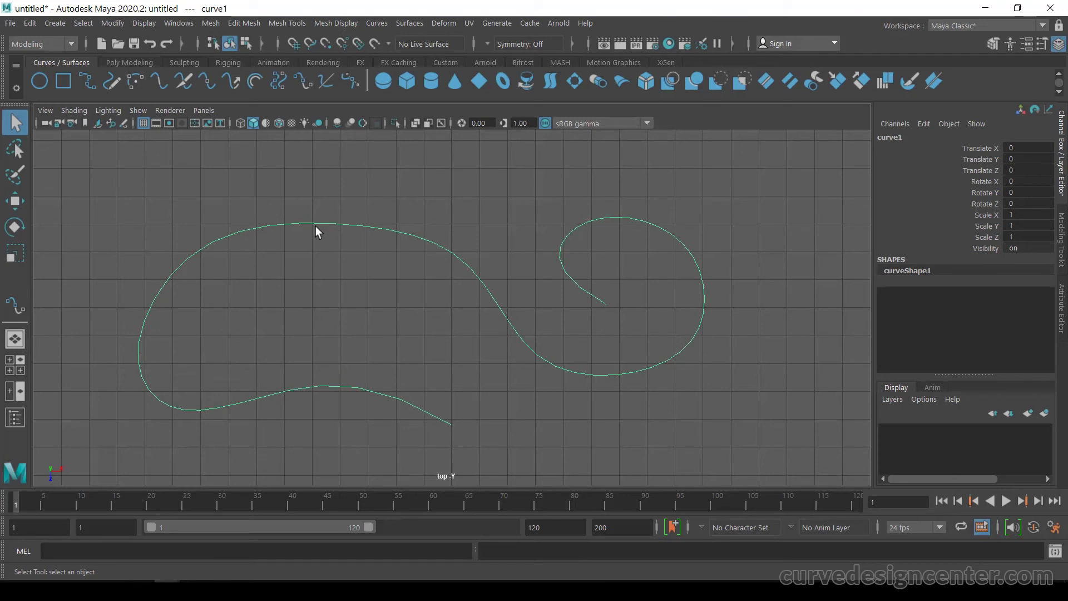
{"action": "right_click_drag", "start_coordinate": [315, 221], "coordinate": [321, 264]}
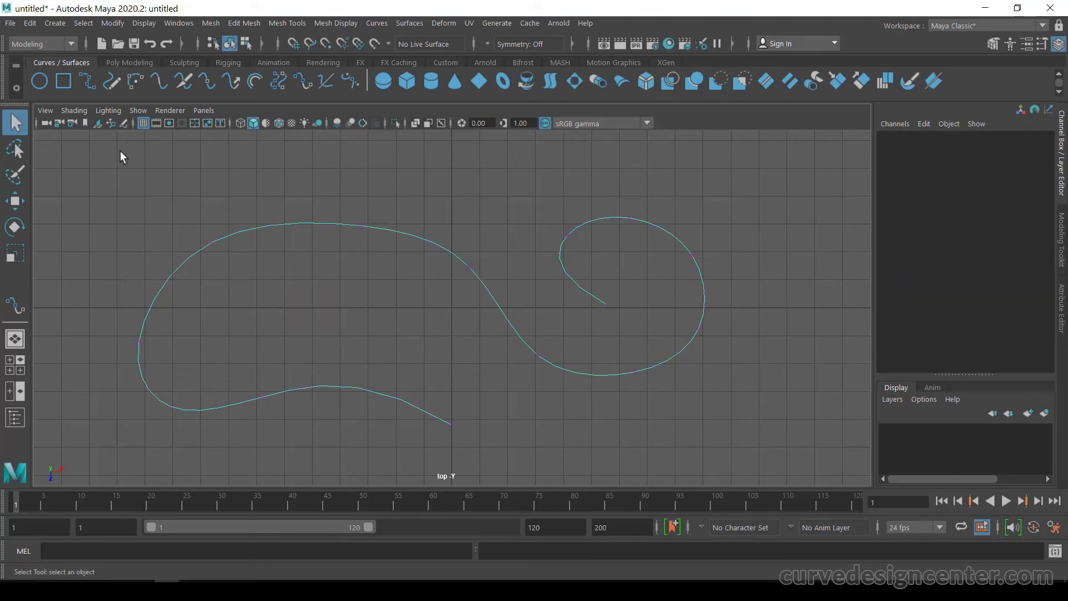
{"action": "left_click_drag", "start_coordinate": [123, 153], "coordinate": [785, 440]}
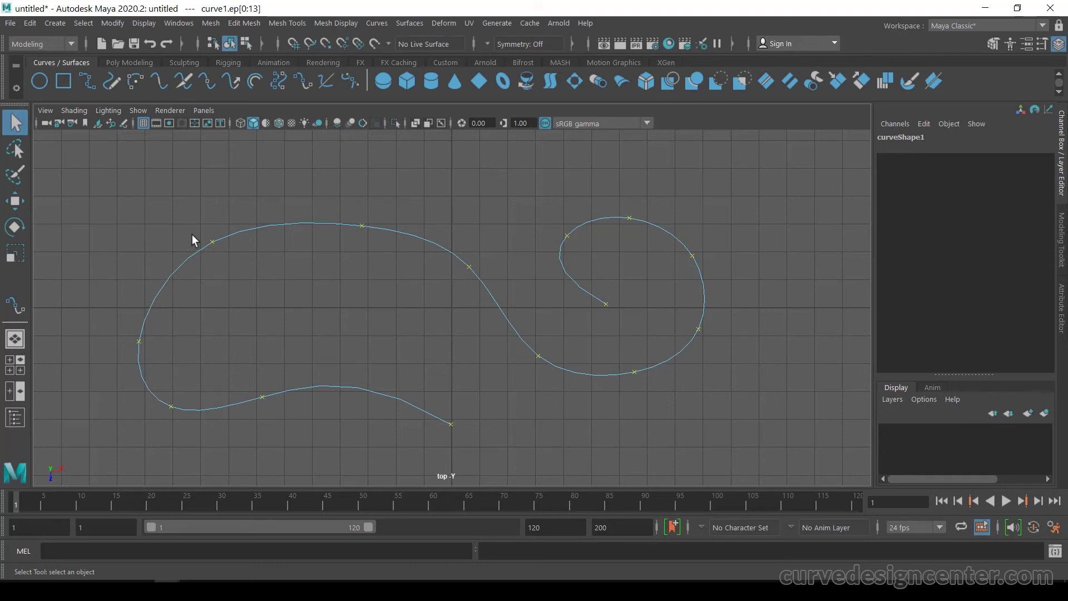
Step: Pick curve points along the large loop's upper-left arc and insert knots there
{"action": "right_click", "coordinate": [245, 233]}
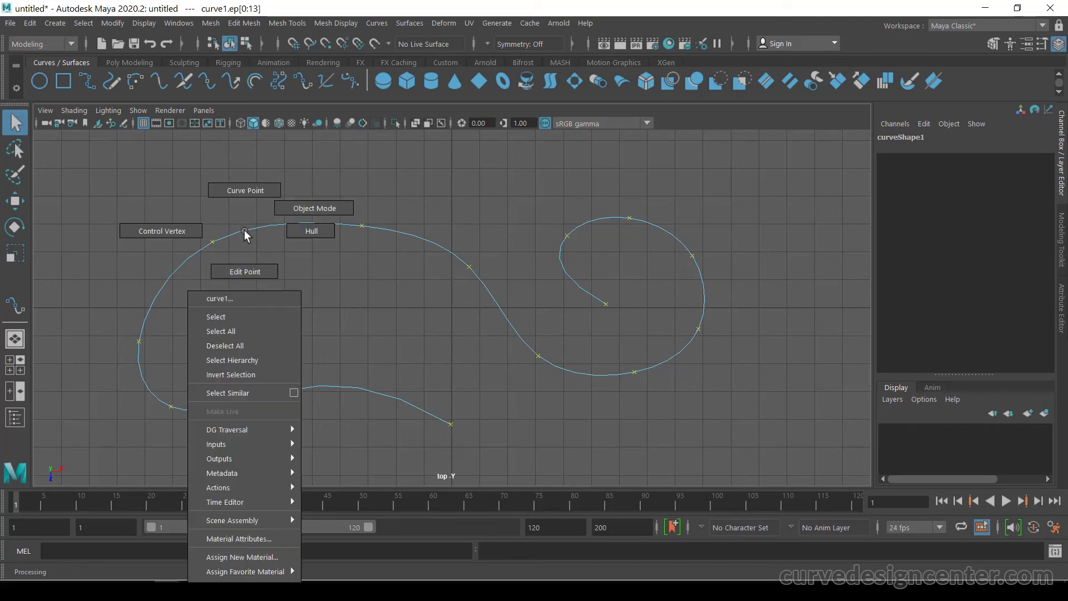
{"action": "right_click_drag", "start_coordinate": [247, 235], "coordinate": [249, 193]}
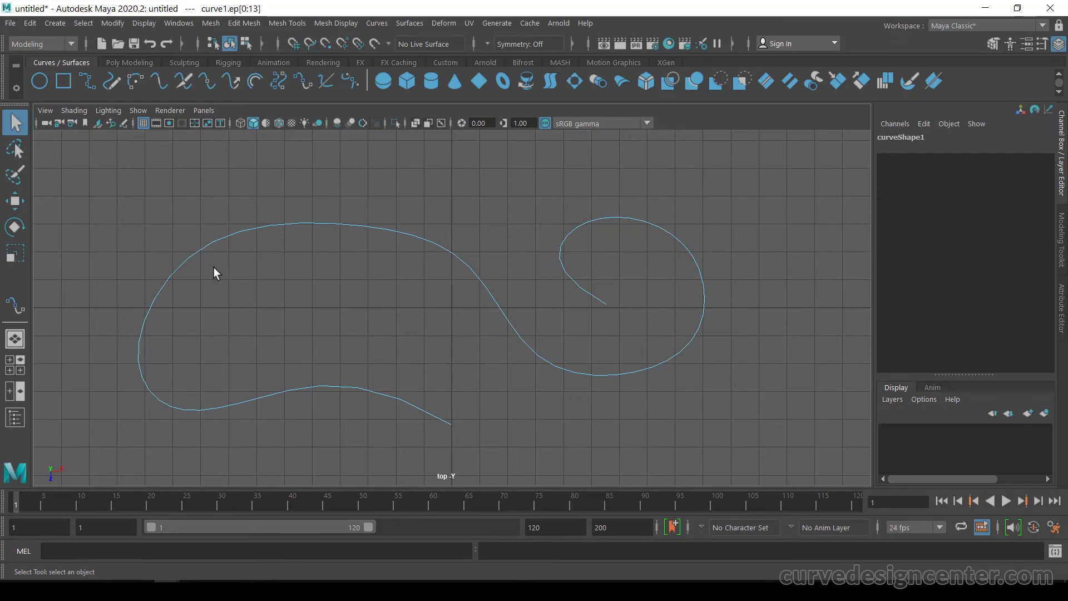
{"action": "left_click", "coordinate": [183, 265]}
{"action": "left_click_drag", "start_coordinate": [189, 276], "coordinate": [189, 276]}
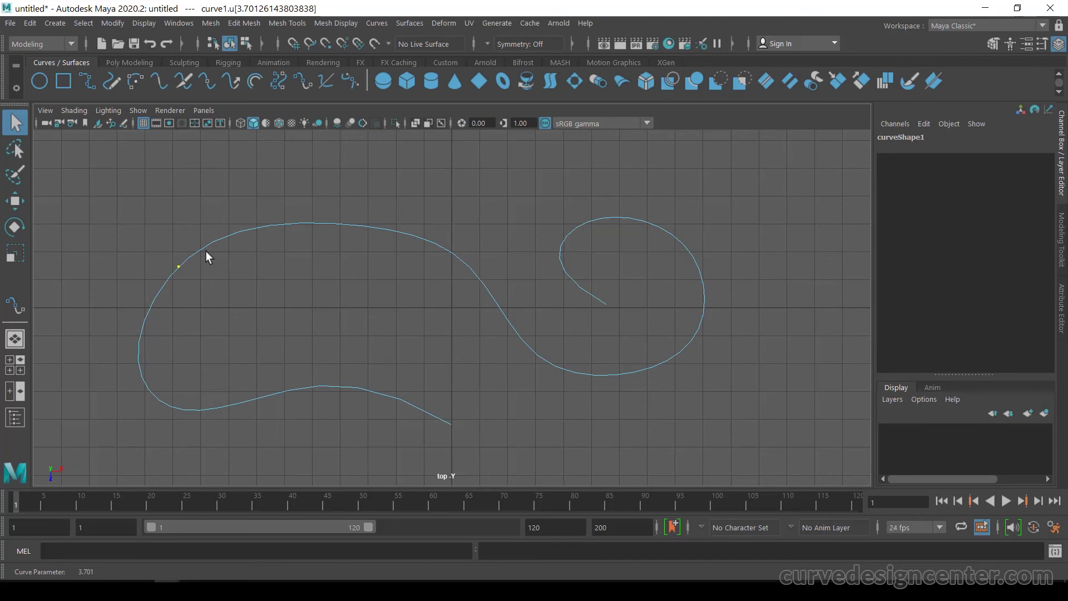
{"action": "mouse_move", "coordinate": [210, 245]}
{"action": "left_mouse_down"}
{"action": "mouse_move", "coordinate": [201, 254]}
{"action": "mouse_move", "coordinate": [222, 245]}
{"action": "left_mouse_up"}
{"action": "left_click", "coordinate": [383, 23]}
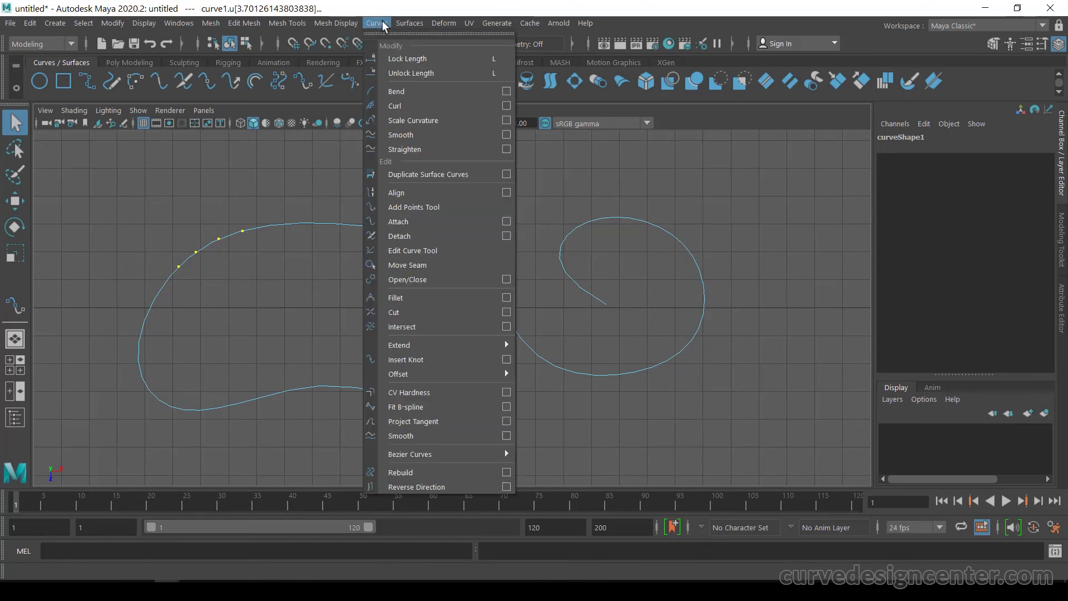
{"action": "left_click", "coordinate": [427, 358]}
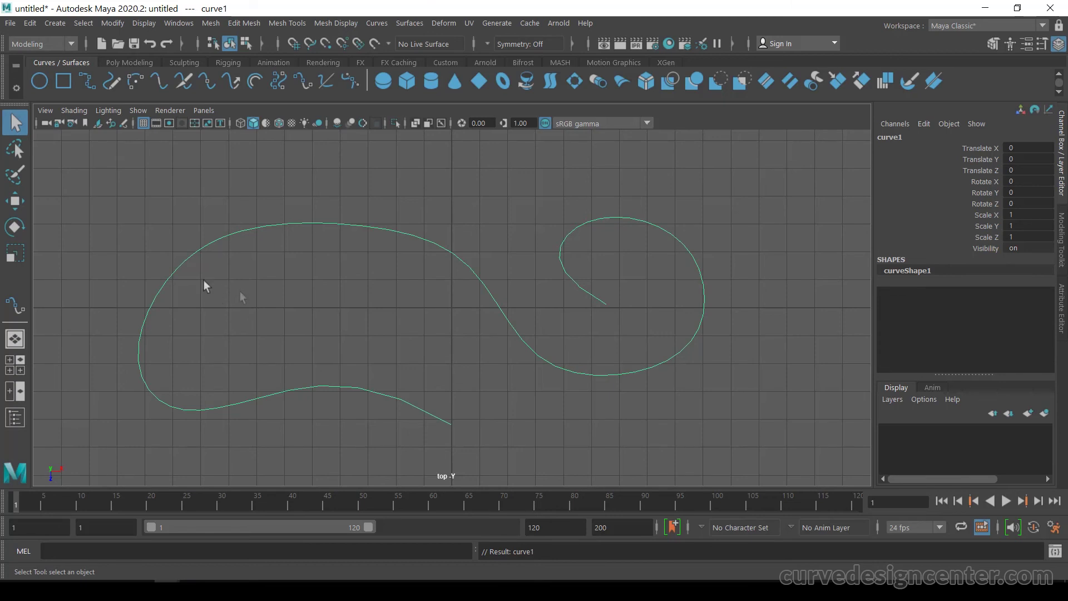
Step: Move an upper-left edit point up-left, then undo the move
{"action": "right_click", "coordinate": [211, 253]}
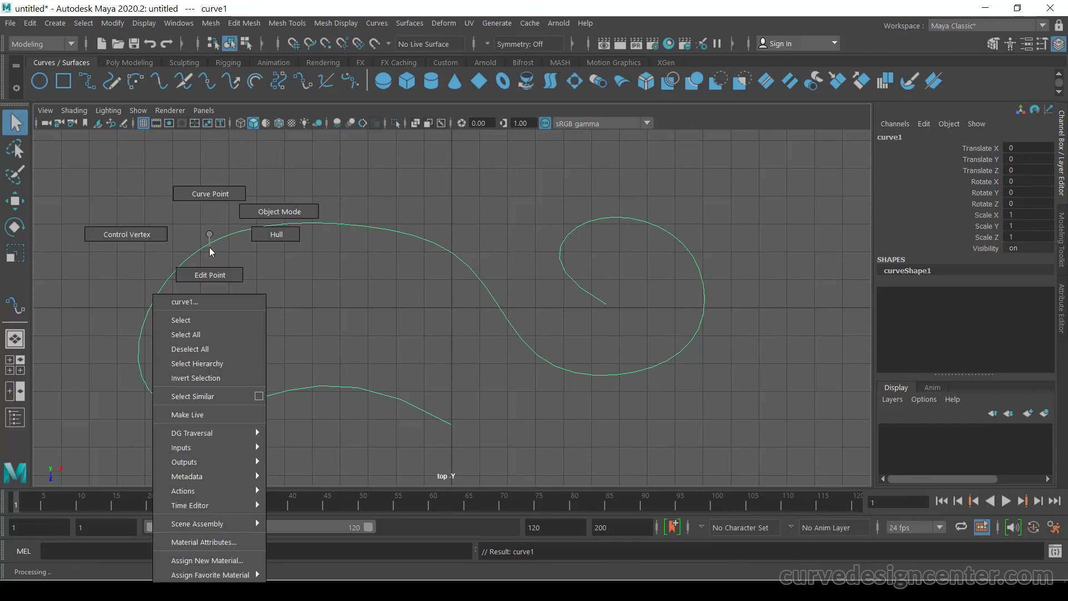
{"action": "left_click", "coordinate": [206, 276]}
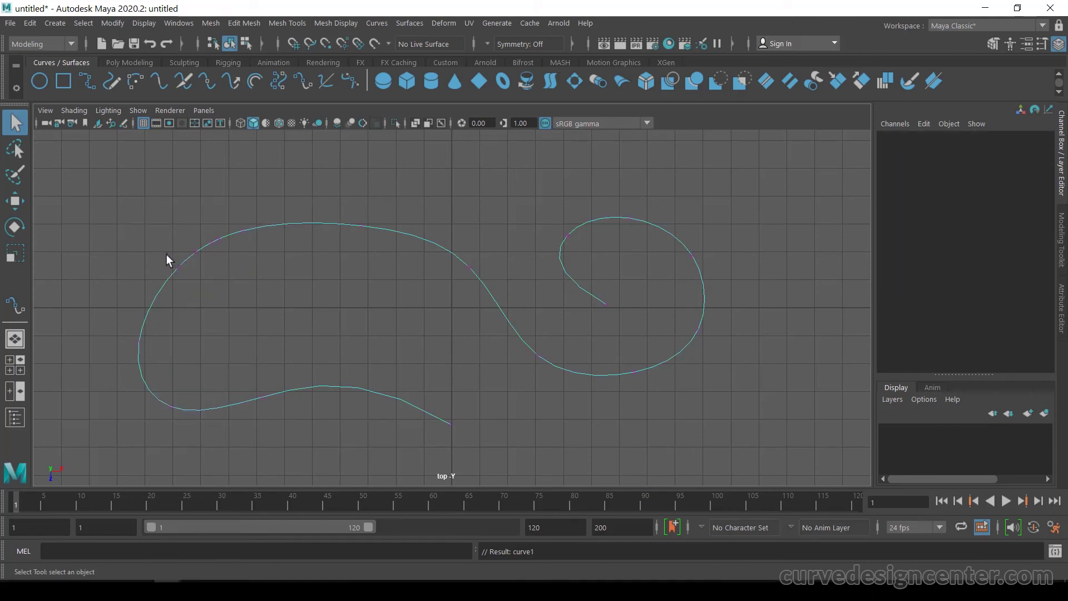
{"action": "left_click_drag", "start_coordinate": [166, 255], "coordinate": [196, 280]}
{"action": "left_click_drag", "start_coordinate": [171, 233], "coordinate": [225, 278]}
{"action": "key", "text": "w"}
{"action": "key", "text": "ctrl+z"}
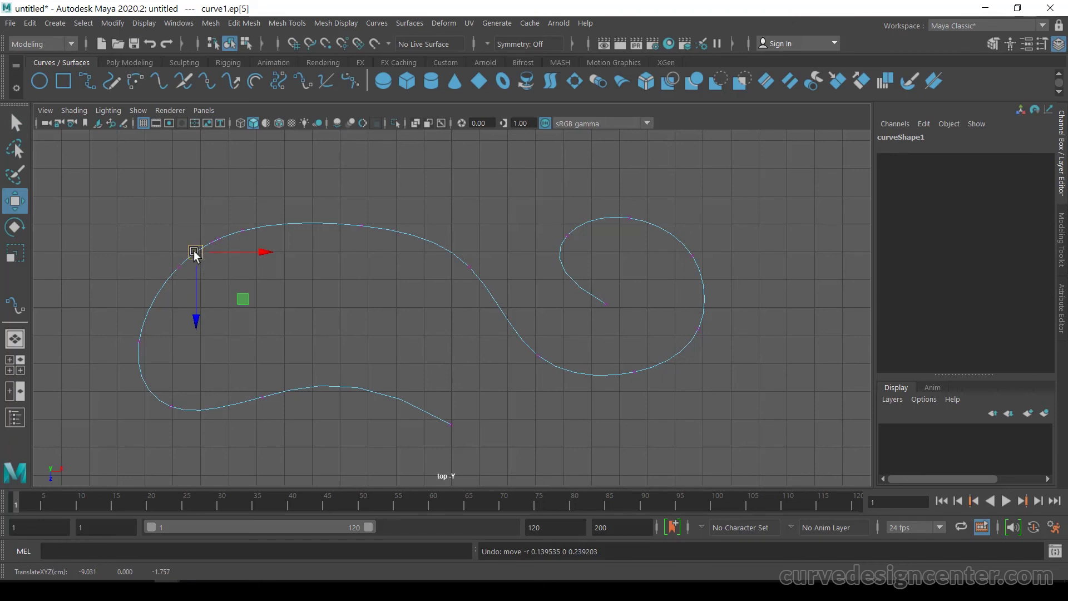
{"action": "mouse_move", "coordinate": [195, 252]}
{"action": "left_mouse_down"}
{"action": "mouse_move", "coordinate": [167, 227]}
{"action": "mouse_move", "coordinate": [204, 276]}
{"action": "mouse_move", "coordinate": [180, 240]}
{"action": "left_mouse_up"}
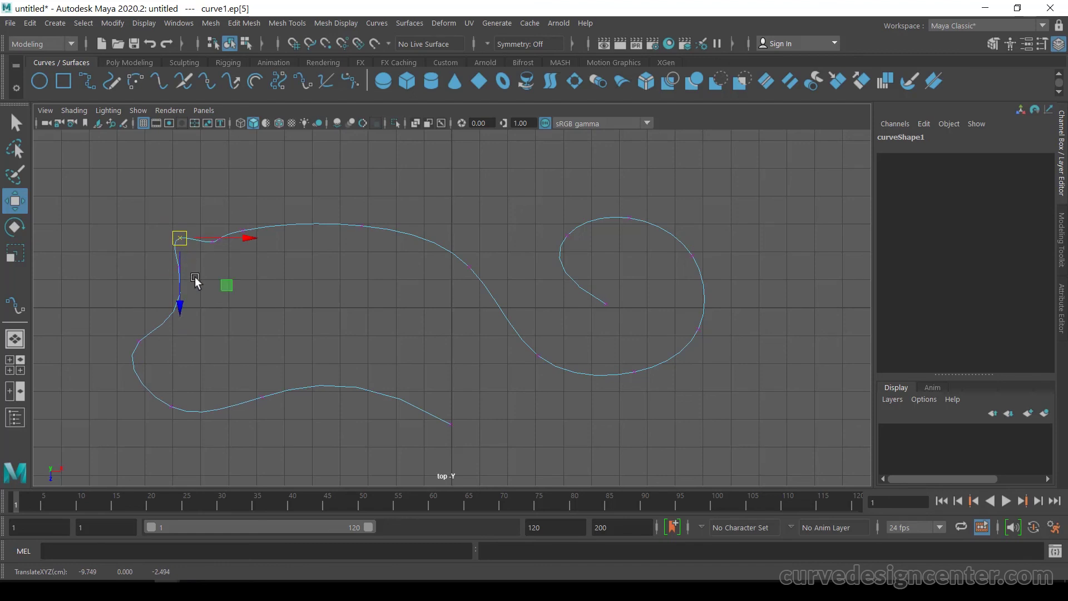
{"action": "key", "text": "ctrl+z"}
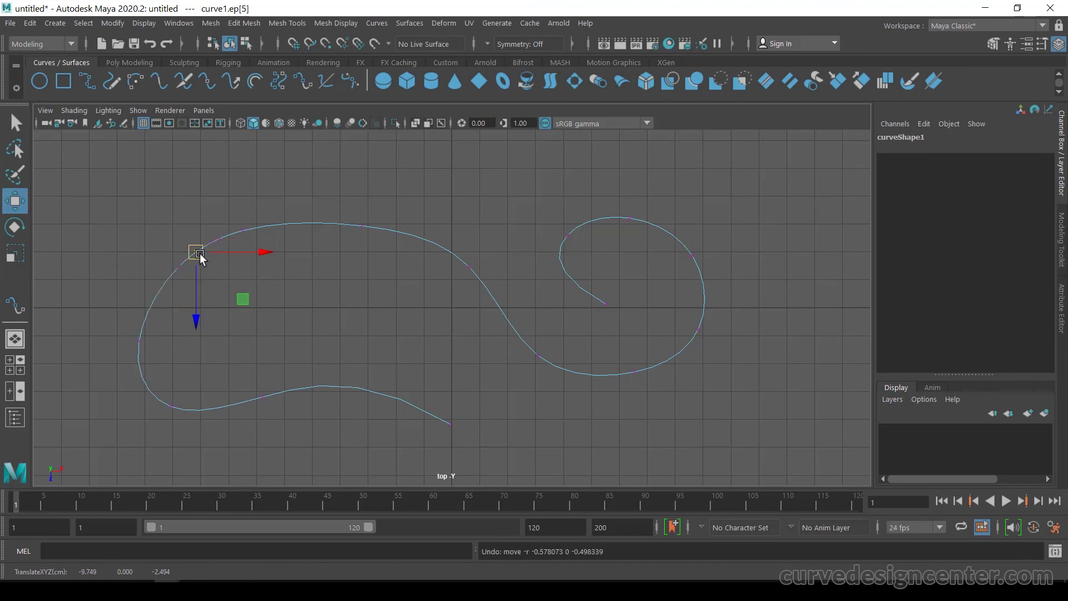
Step: Return curve1 to Object Mode and show its control vertices
{"action": "right_click_drag", "start_coordinate": [200, 234], "coordinate": [271, 212]}
{"action": "left_click", "coordinate": [307, 193]}
{"action": "left_click_drag", "start_coordinate": [262, 190], "coordinate": [282, 255]}
{"action": "right_click_drag", "start_coordinate": [211, 242], "coordinate": [145, 233]}
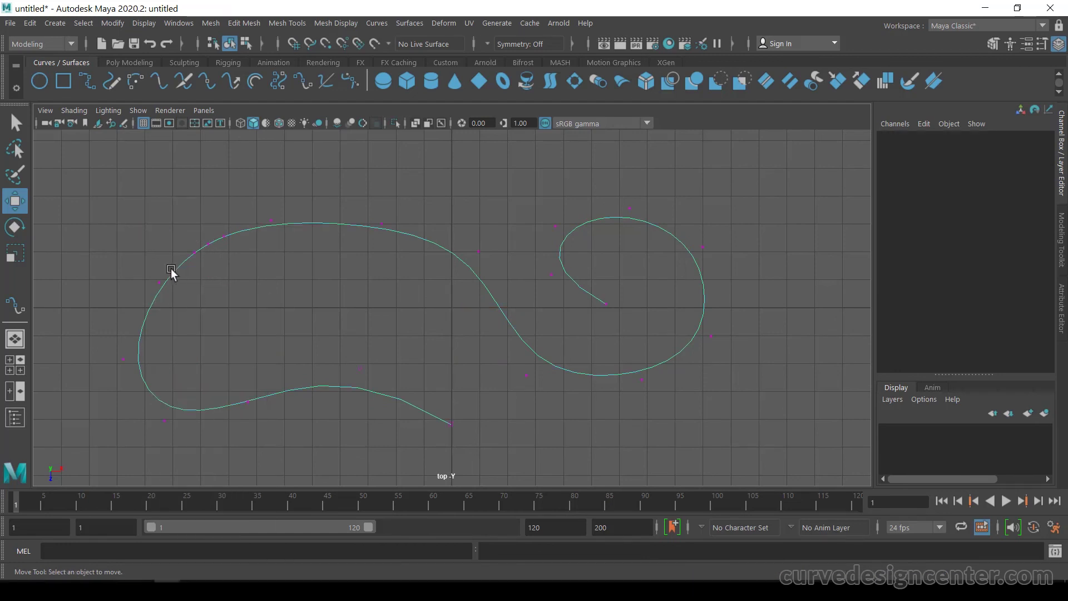
Step: Drag the upper-left CVs up and left into a small hooked bump, then return to Object Mode
{"action": "mouse_move", "coordinate": [150, 210]}
{"action": "left_mouse_down"}
{"action": "mouse_move", "coordinate": [255, 273]}
{"action": "mouse_move", "coordinate": [171, 211]}
{"action": "left_mouse_up"}
{"action": "left_click", "coordinate": [212, 246]}
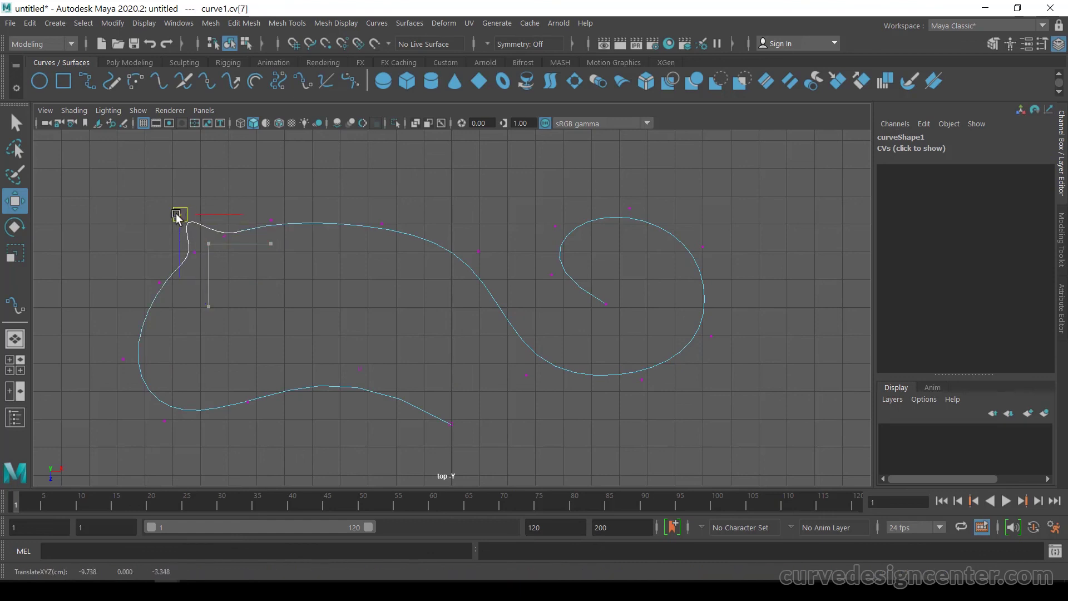
{"action": "left_click", "coordinate": [224, 234]}
{"action": "mouse_move", "coordinate": [223, 239]}
{"action": "left_mouse_down"}
{"action": "mouse_move", "coordinate": [220, 199]}
{"action": "mouse_move", "coordinate": [239, 239]}
{"action": "left_mouse_up"}
{"action": "left_click", "coordinate": [271, 221]}
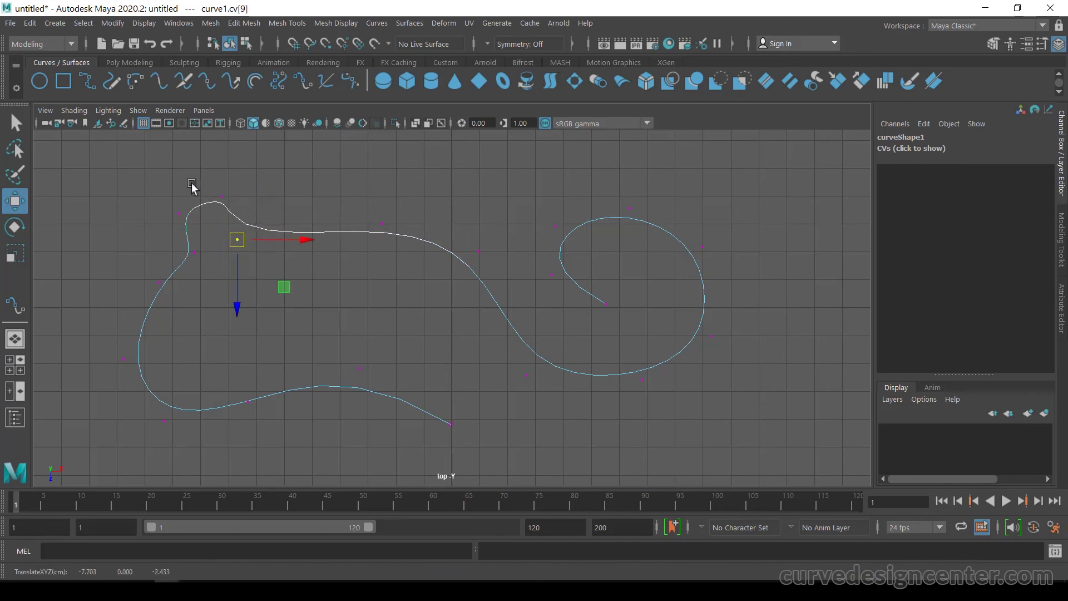
{"action": "left_click", "coordinate": [216, 195]}
{"action": "left_click_drag", "start_coordinate": [217, 196], "coordinate": [172, 220]}
{"action": "left_click", "coordinate": [172, 203]}
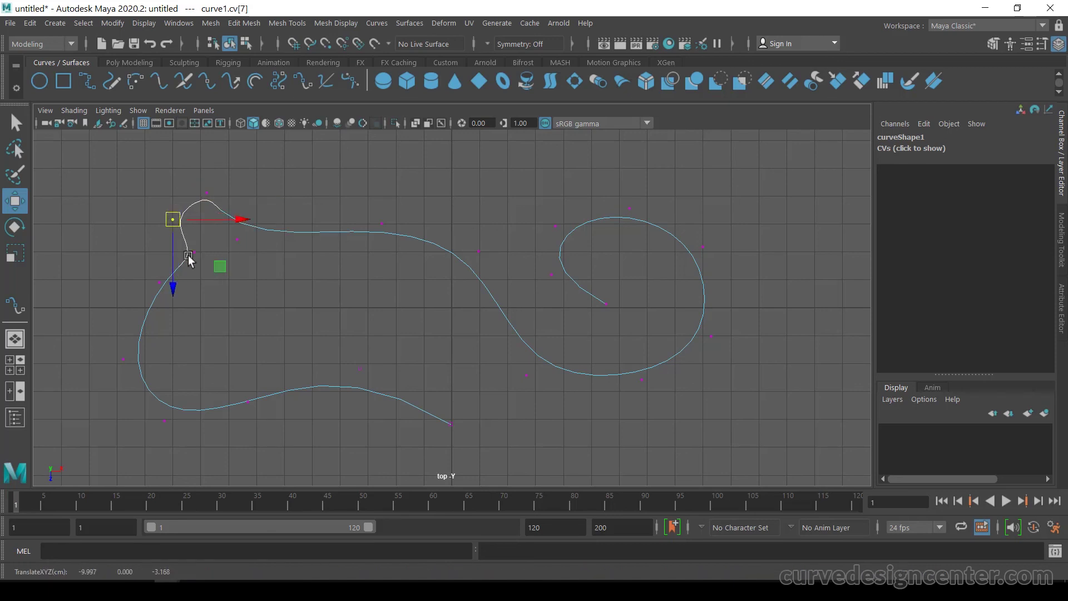
{"action": "right_click_drag", "start_coordinate": [262, 234], "coordinate": [328, 212]}
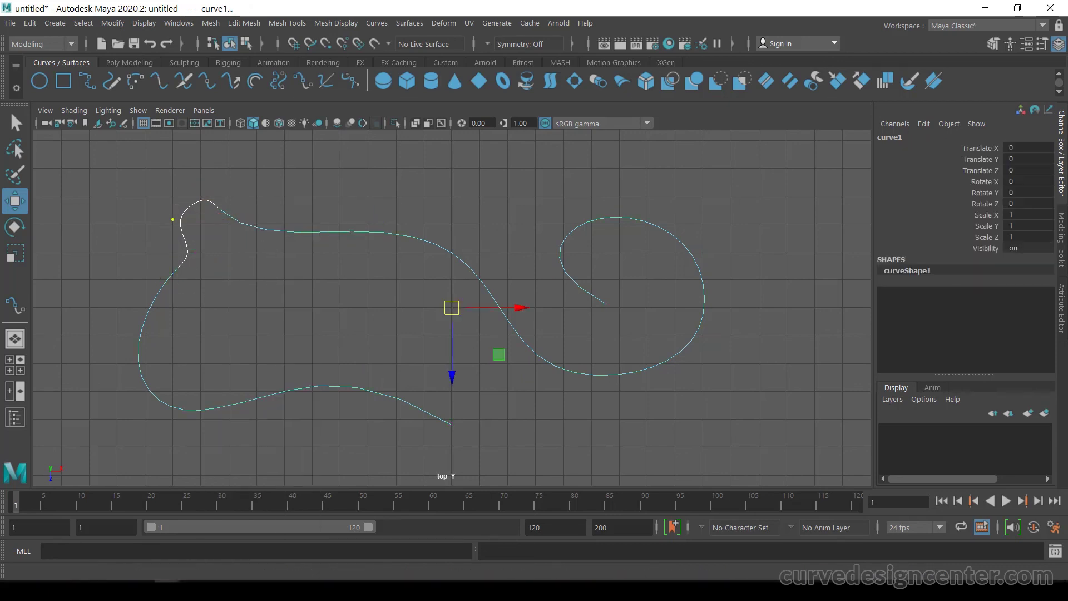